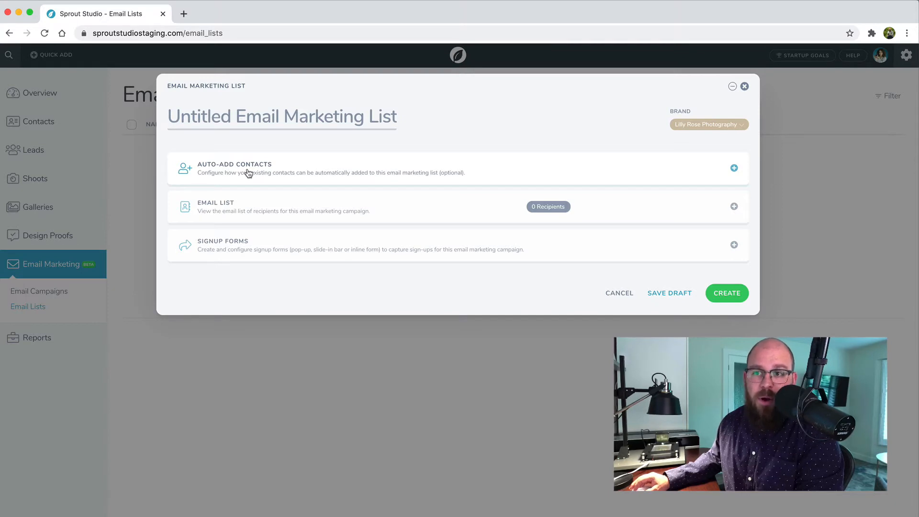
# Name the new email marketing list "My Email List".
pyautogui.click(238, 116)
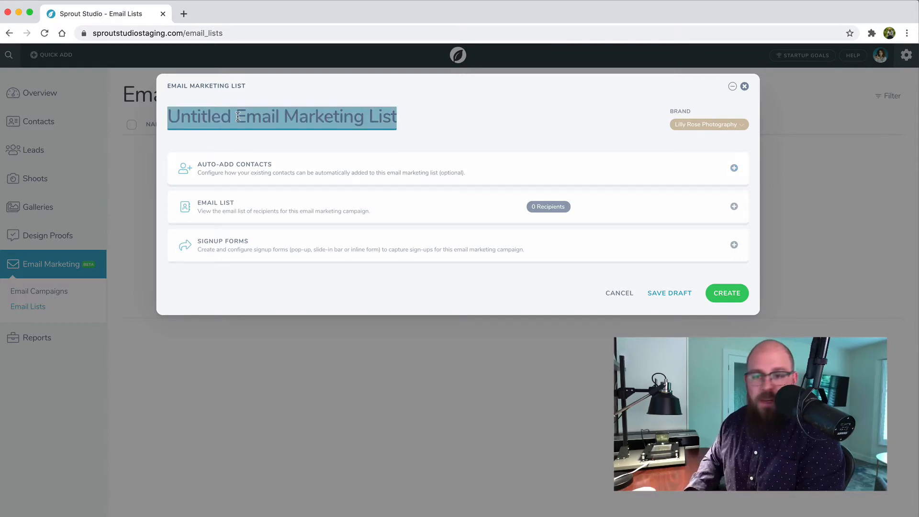
pyautogui.write('My Email')
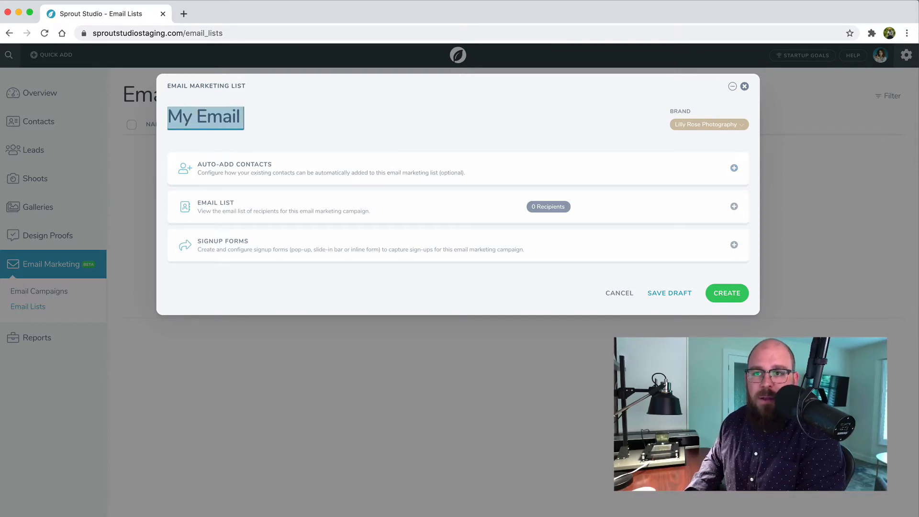
pyautogui.write(' List')
# Set the list to auto-add contacts from shoots with the shoot type Wedding, and open its list of recipients.
pyautogui.click(313, 163)
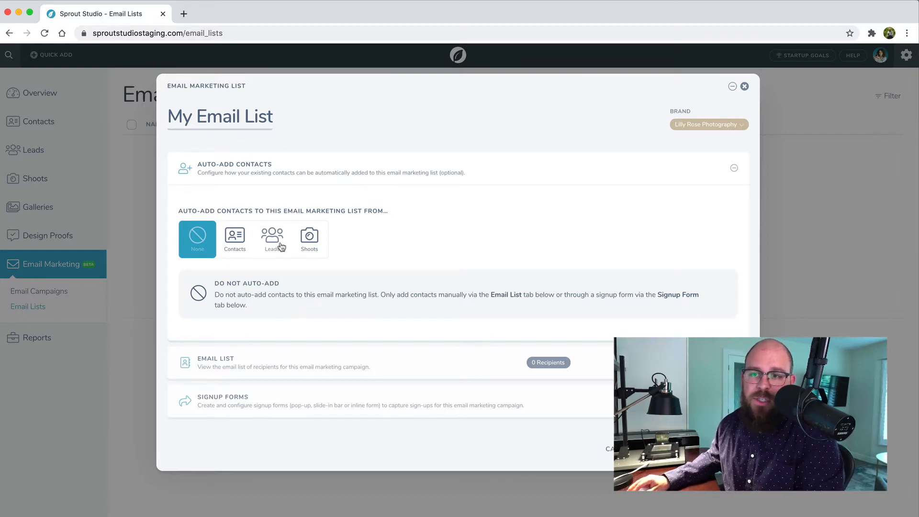
pyautogui.click(309, 237)
pyautogui.click(318, 346)
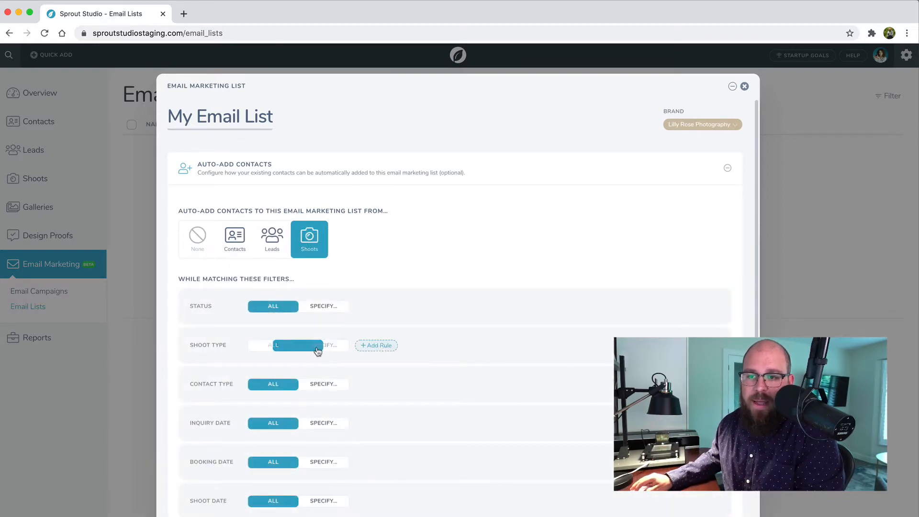
pyautogui.click(378, 345)
pyautogui.click(407, 516)
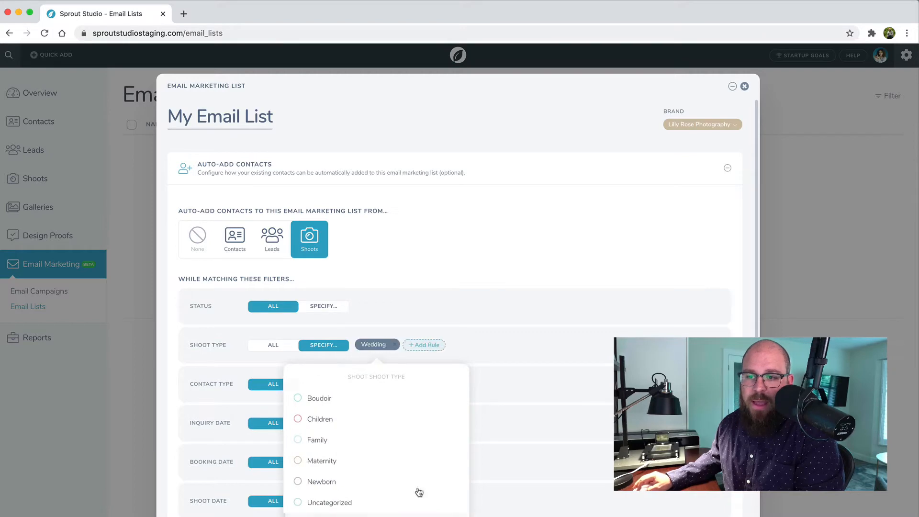
pyautogui.scroll(-3, 461, 314)
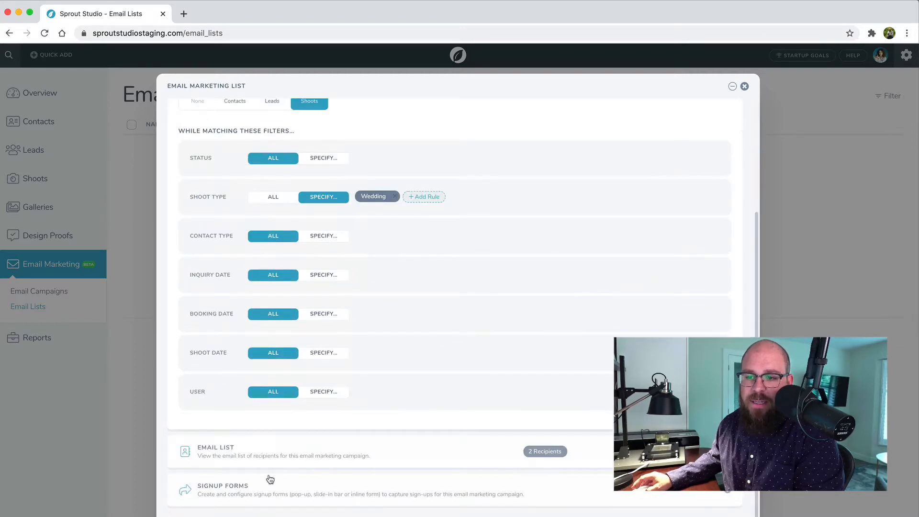
pyautogui.click(249, 458)
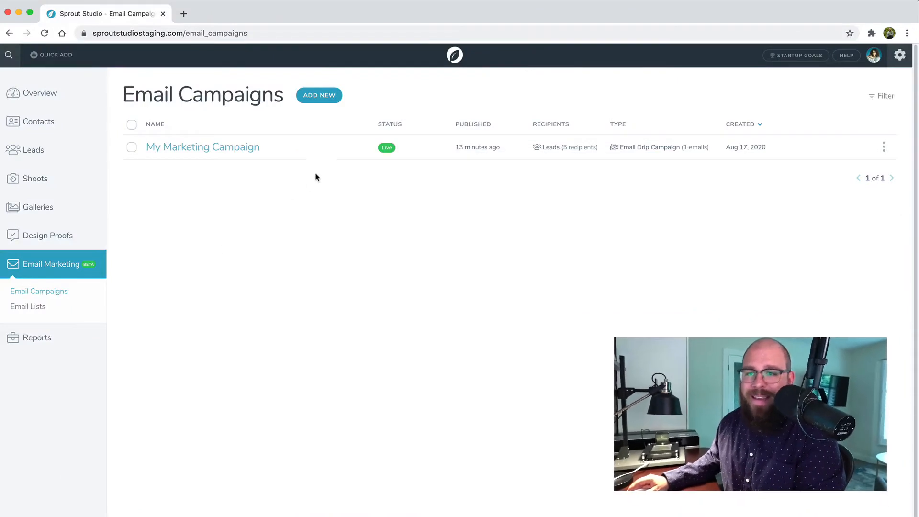
# Start a new email drip campaign and name it "My First Email Campaign".
pyautogui.click(320, 98)
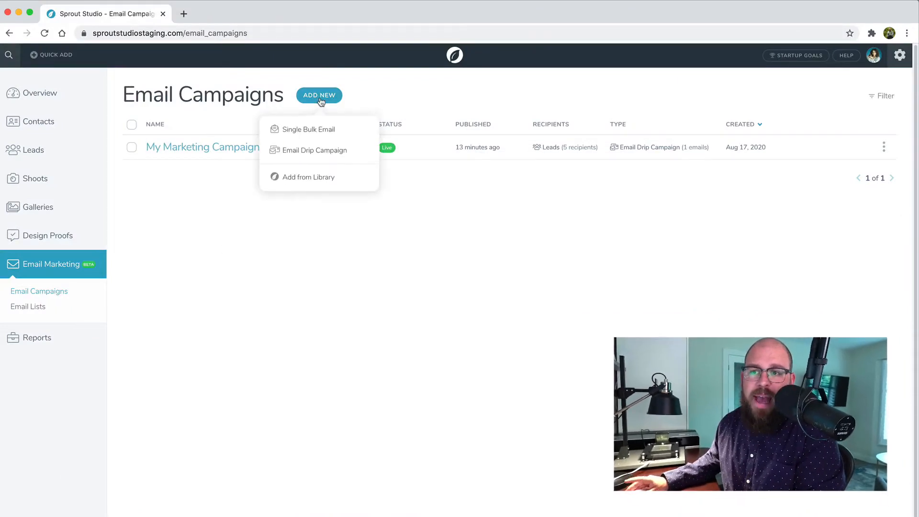
pyautogui.click(302, 154)
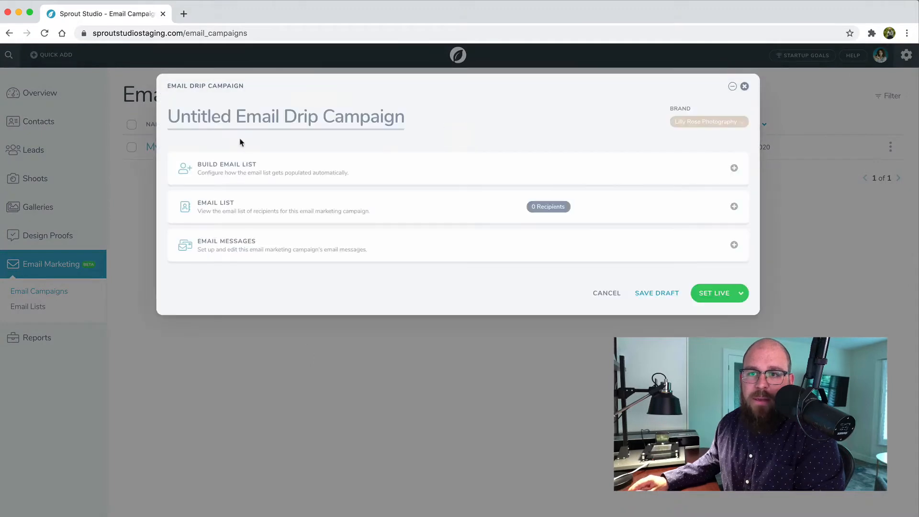
pyautogui.click(238, 118)
pyautogui.write('My First')
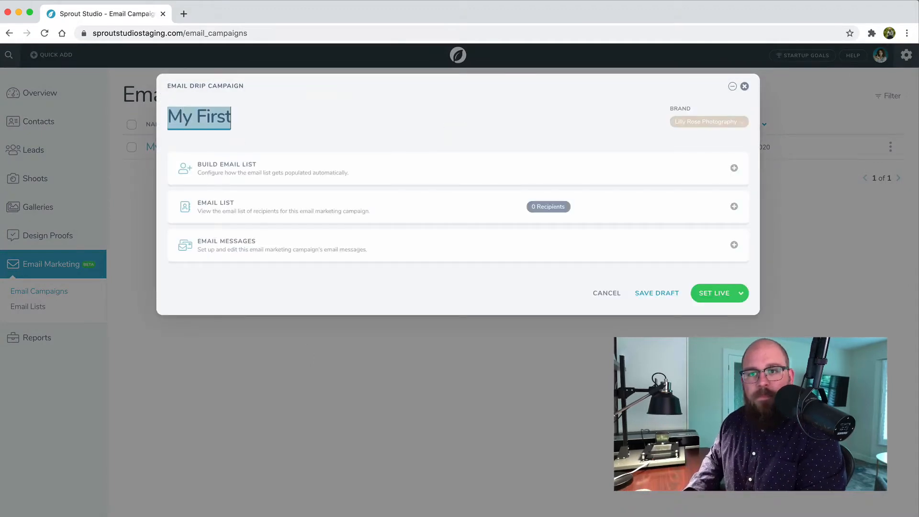
pyautogui.write(' Email Campaign')
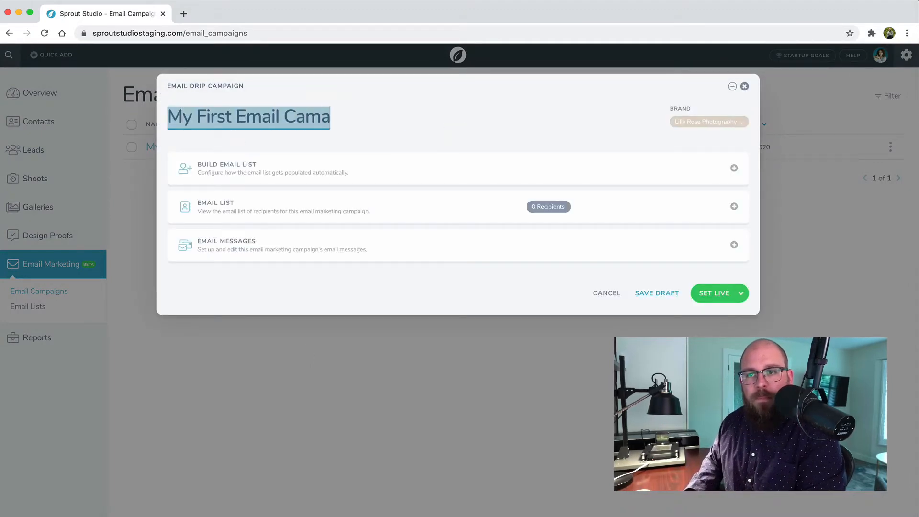
pyautogui.click(429, 120)
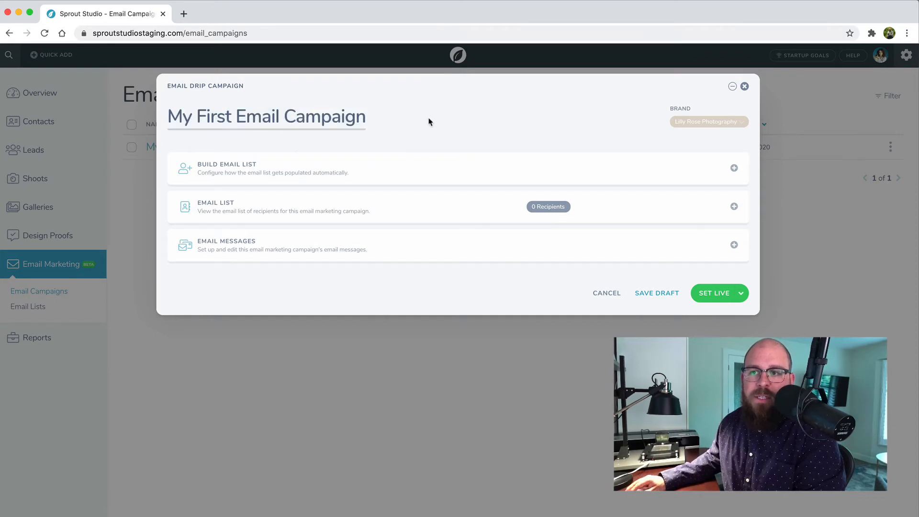
# Choose My Email List as the drip campaign's contact source, overwriting the custom list settings, and close the campaign without saving.
pyautogui.click(288, 164)
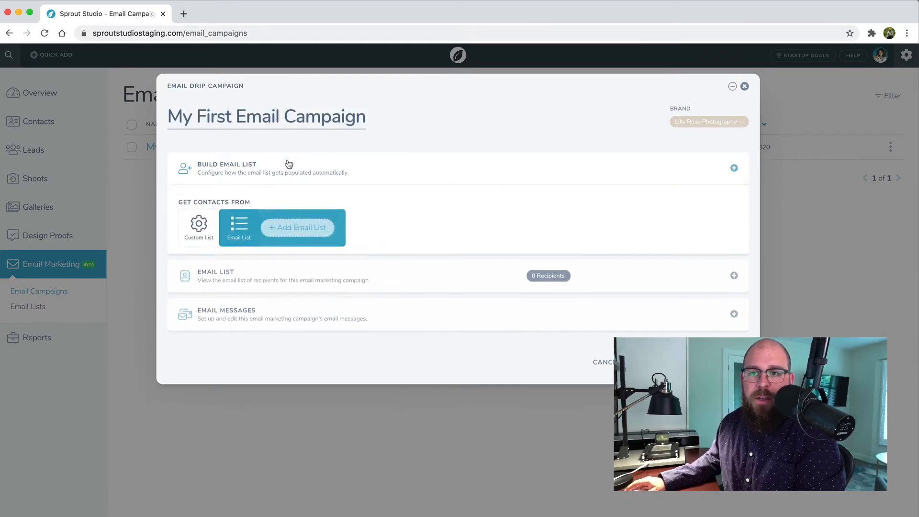
pyautogui.click(196, 243)
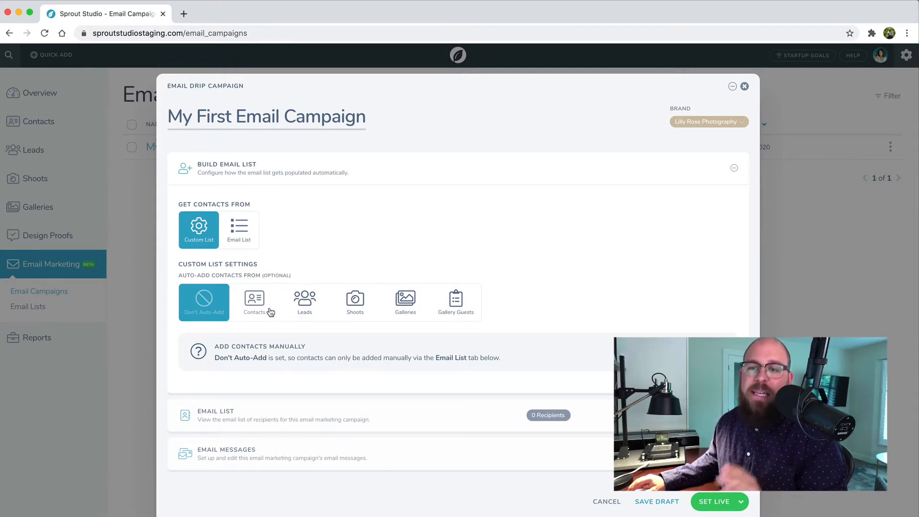
pyautogui.click(239, 240)
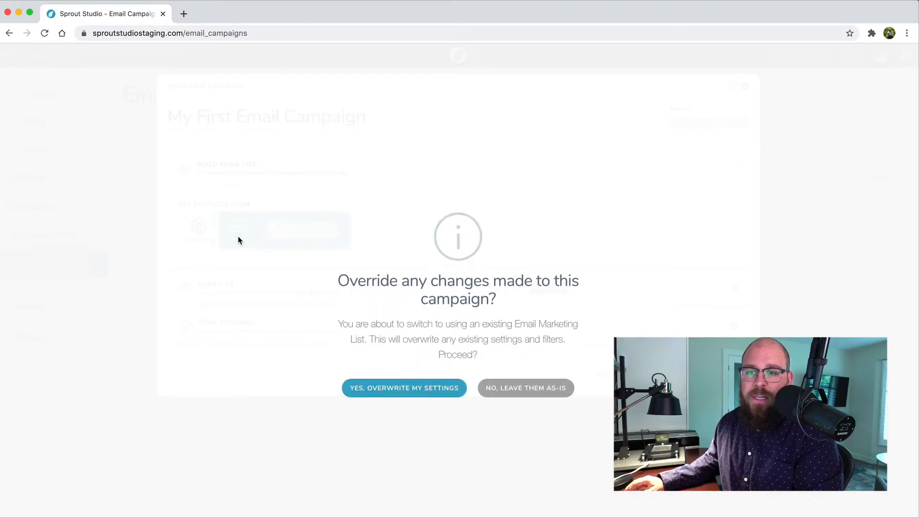
pyautogui.click(418, 389)
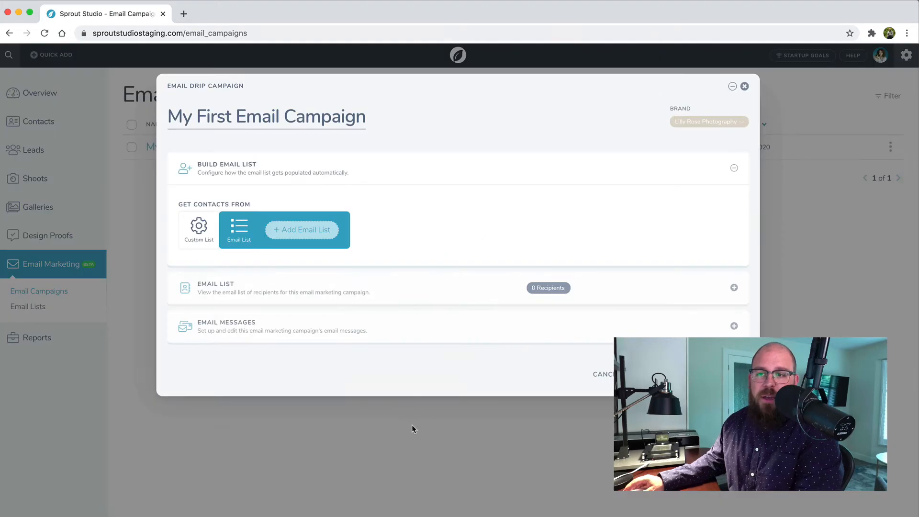
pyautogui.click(298, 233)
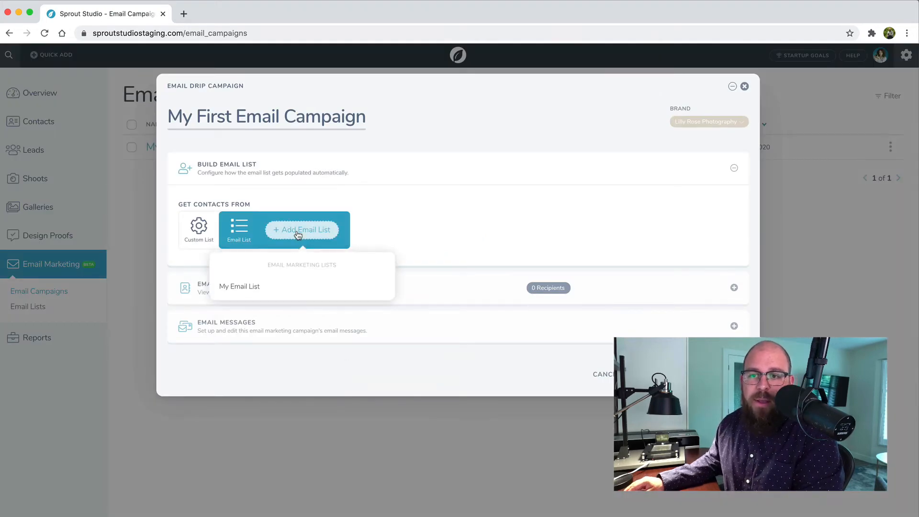
pyautogui.click(241, 287)
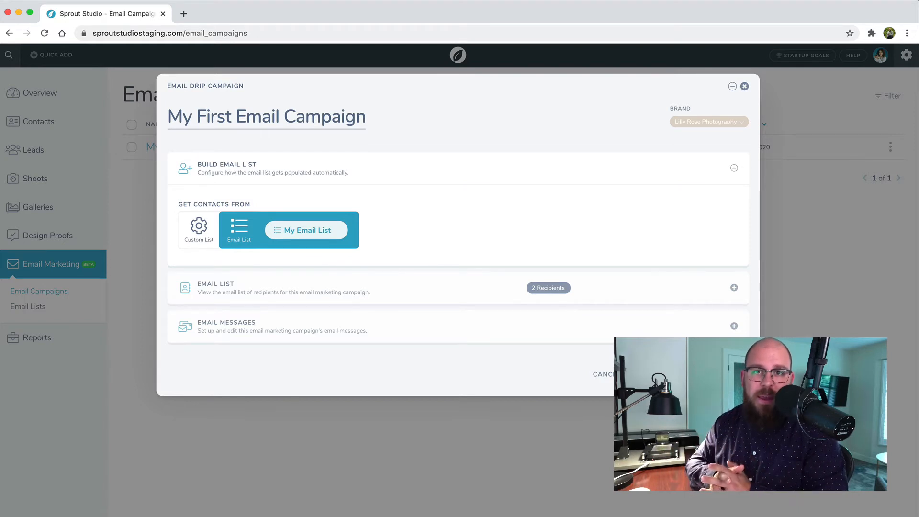
pyautogui.click(744, 86)
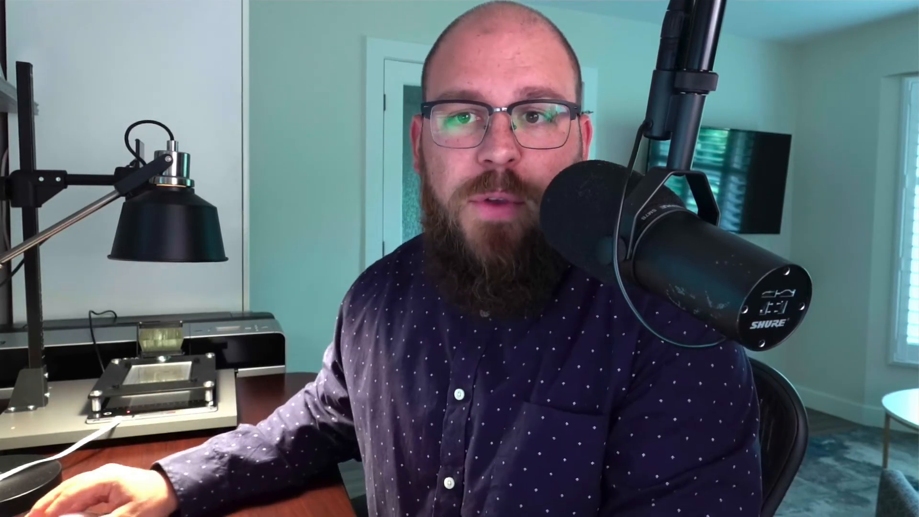
# Open the existing My Marketing Campaign and convert its filters and recipients into a reusable email list.
pyautogui.click(217, 145)
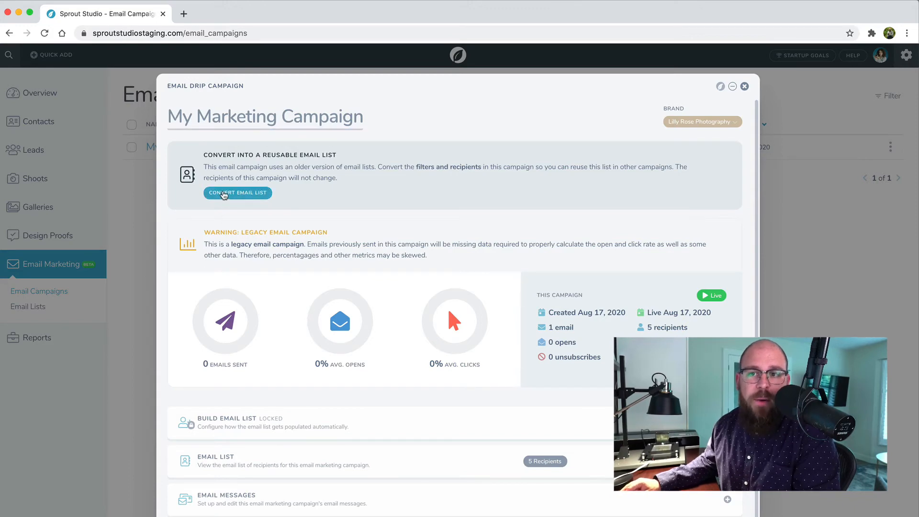
pyautogui.click(223, 196)
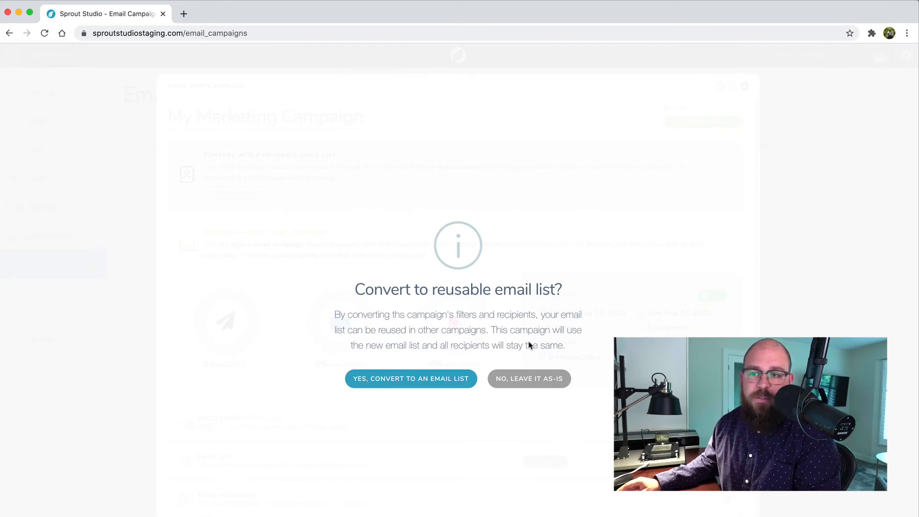
pyautogui.click(443, 384)
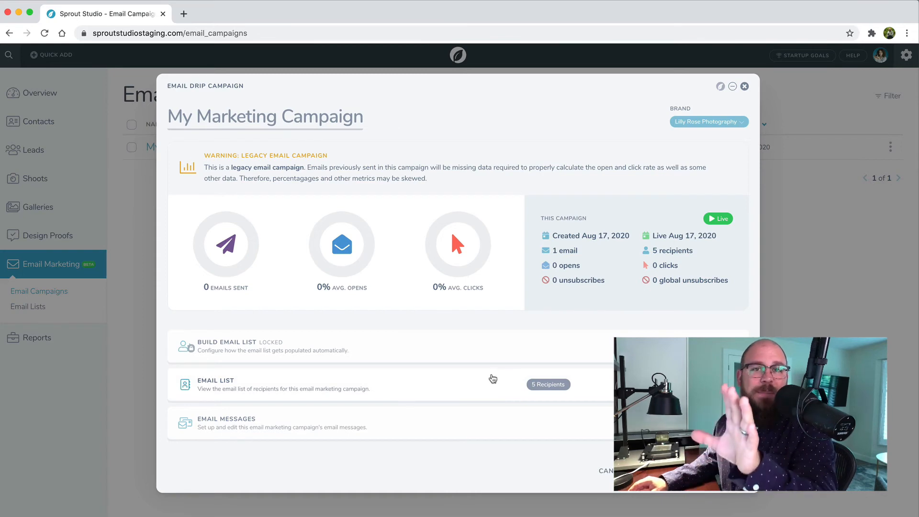
# Check which contact source My Marketing Campaign uses in its email list settings, close the campaign and go to the Email Lists page.
pyautogui.click(240, 358)
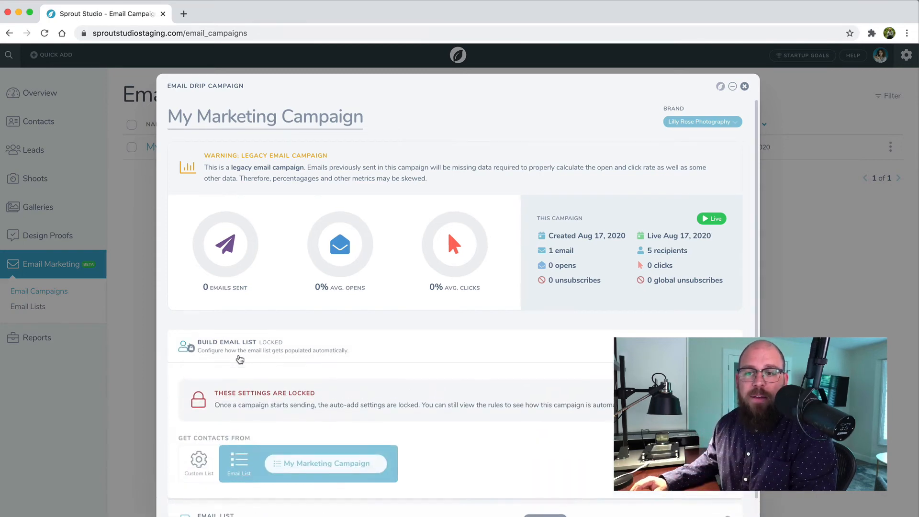
pyautogui.scroll(-3, 312, 464)
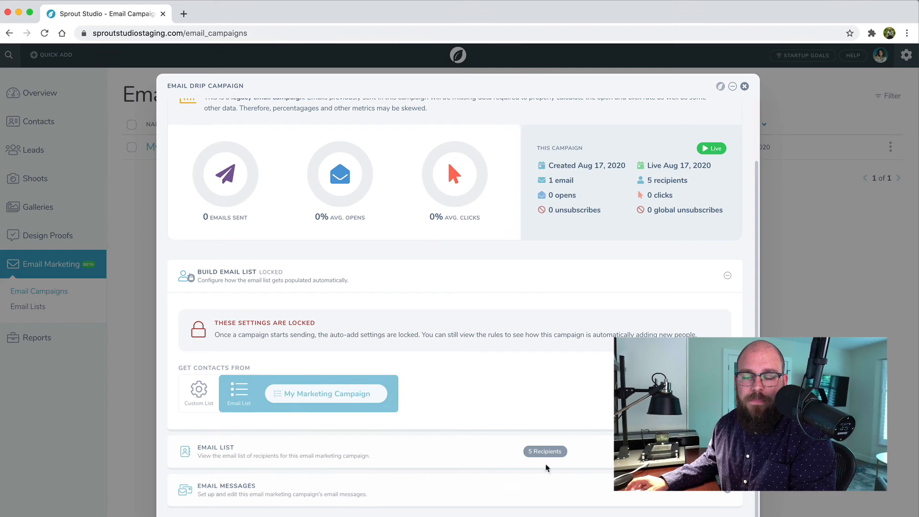
pyautogui.scroll(3, 454, 287)
pyautogui.scroll(-3, 455, 287)
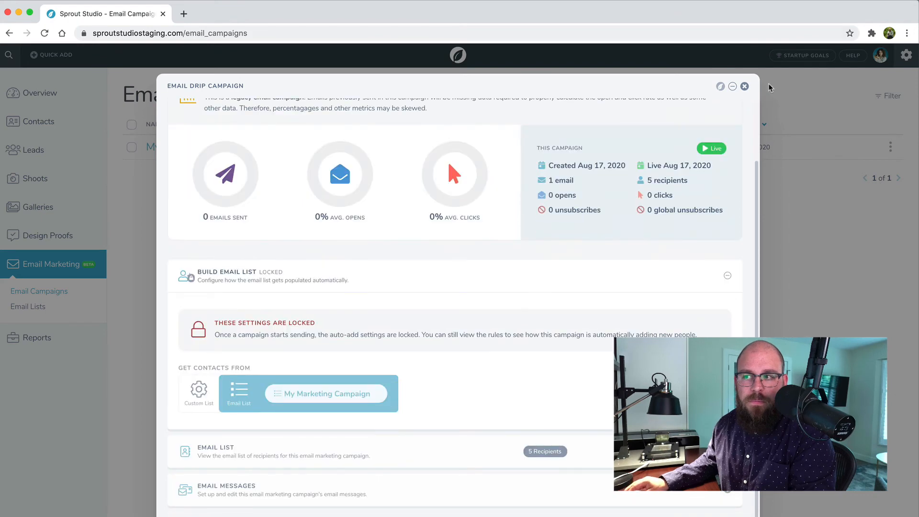
pyautogui.click(744, 86)
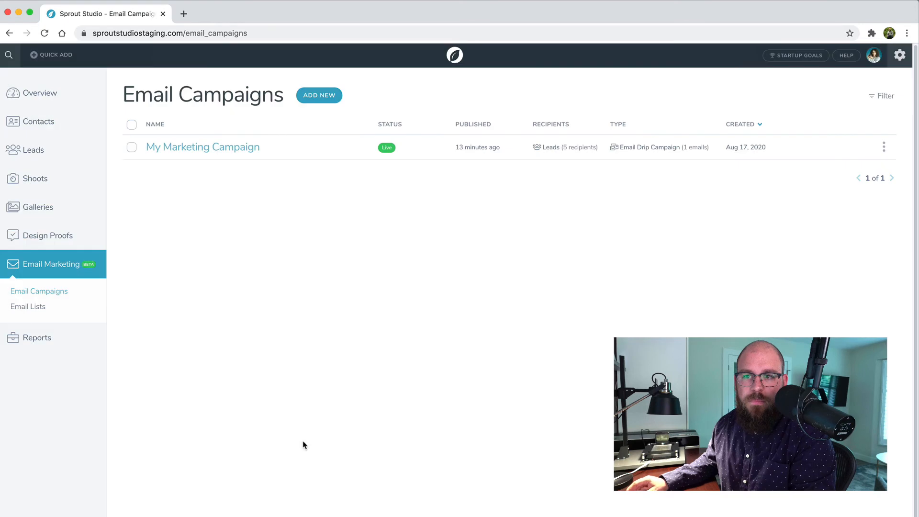
pyautogui.click(32, 310)
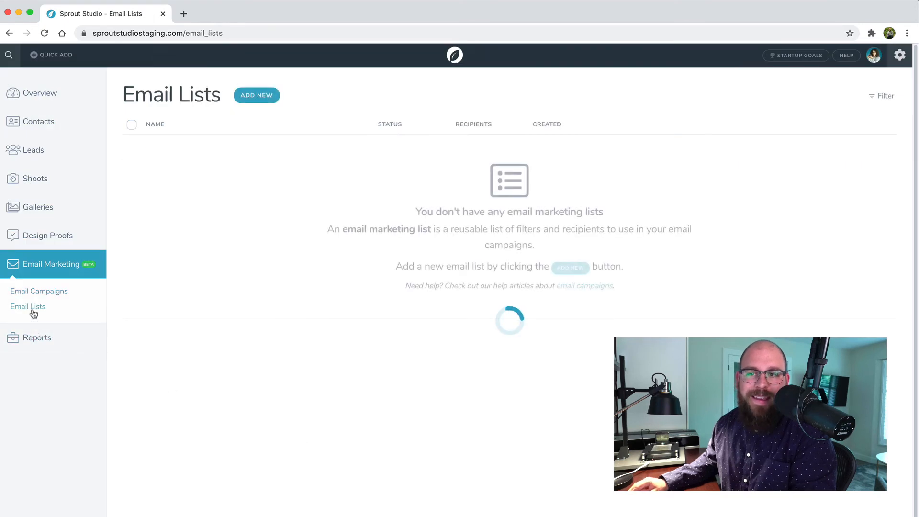